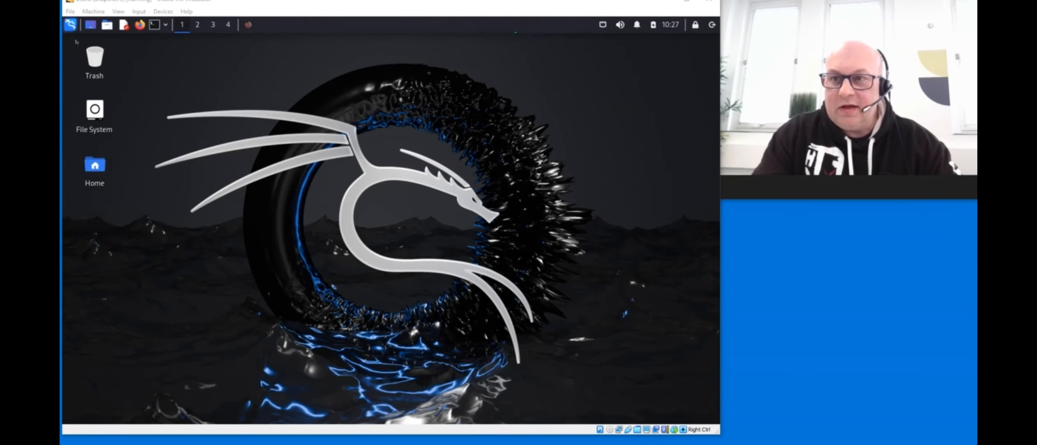
Step: Find and launch Burp Suite from the applications, starting a temporary in-memory project with the Burp defaults
click(71, 24)
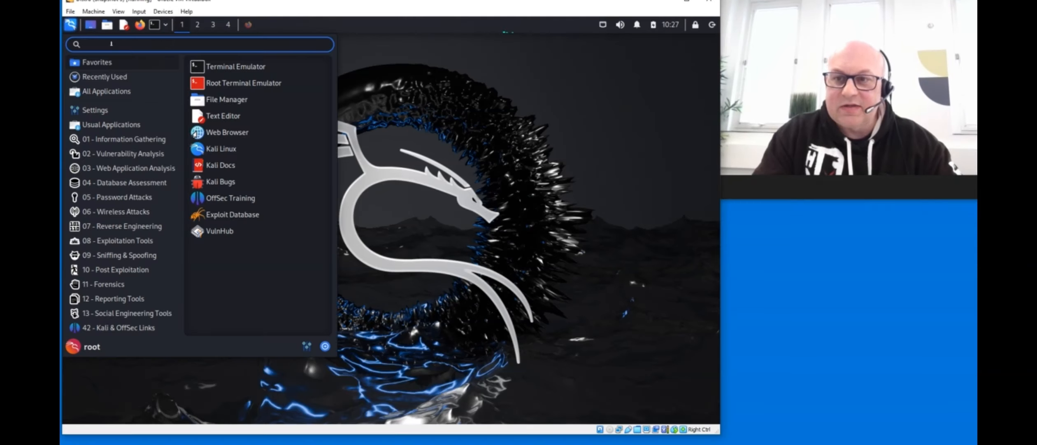
click(127, 313)
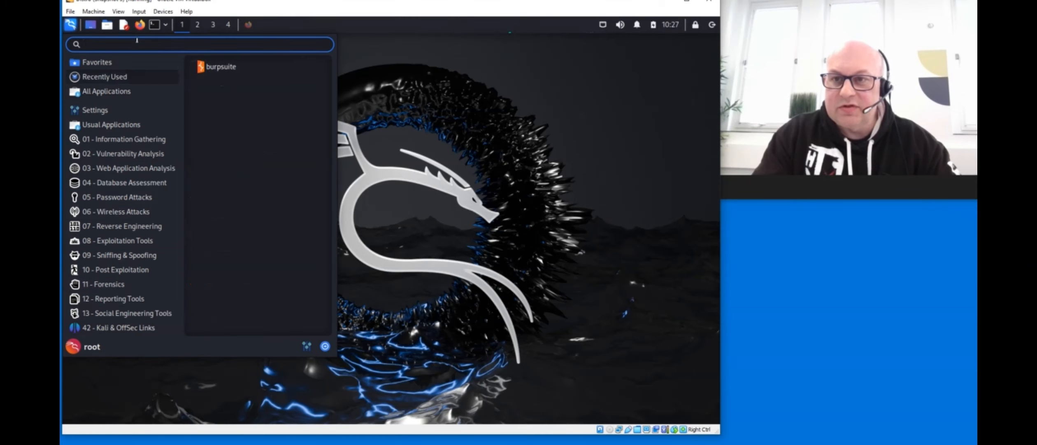
text(b)
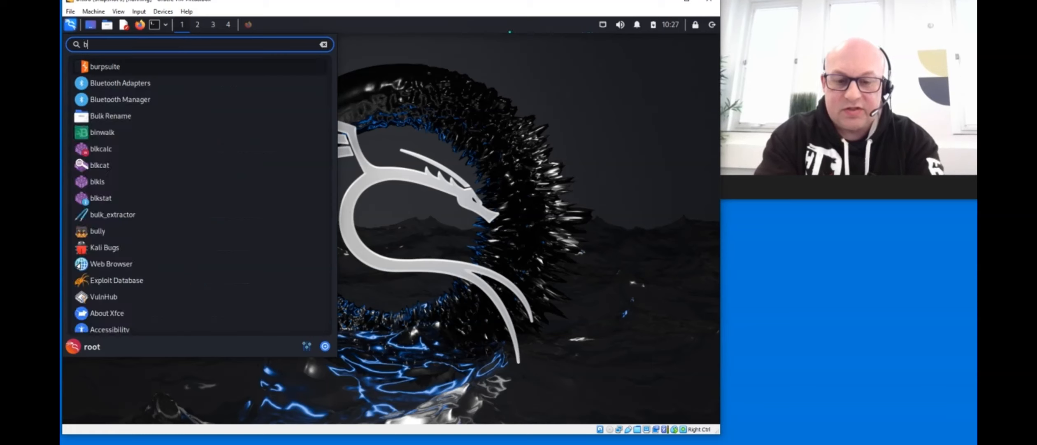
text(urp)
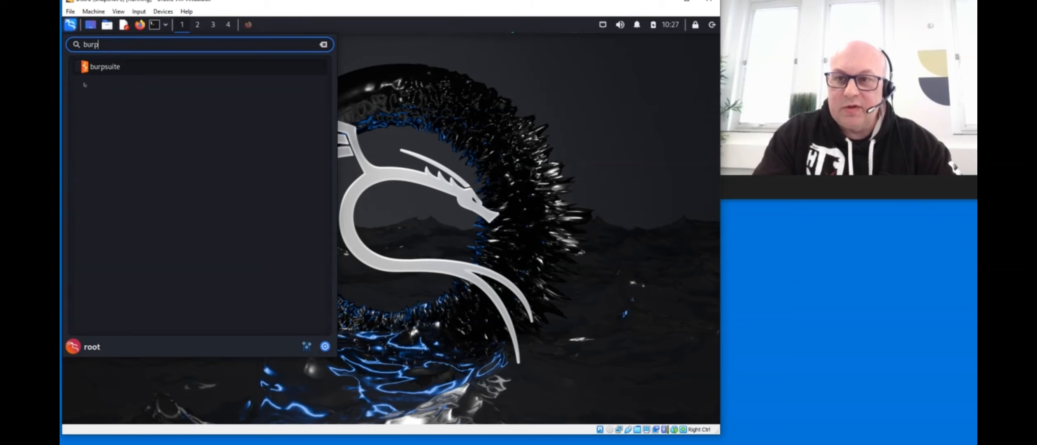
click(112, 67)
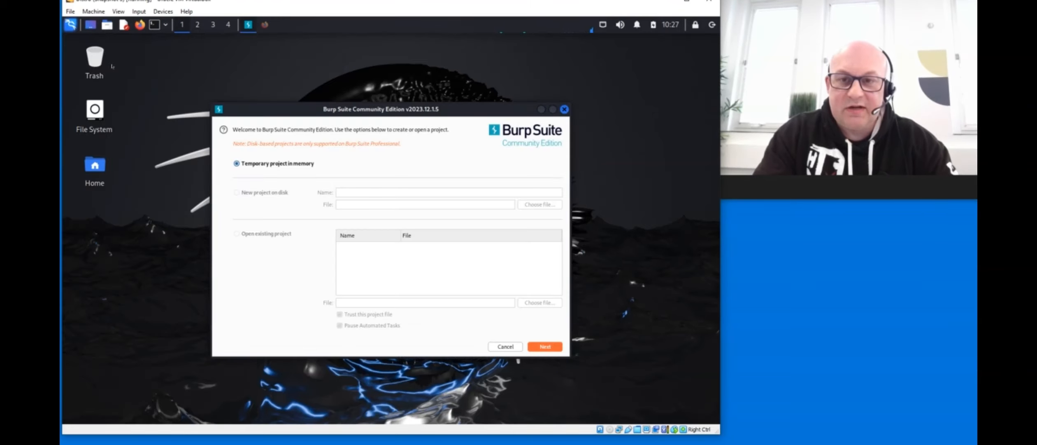
click(541, 348)
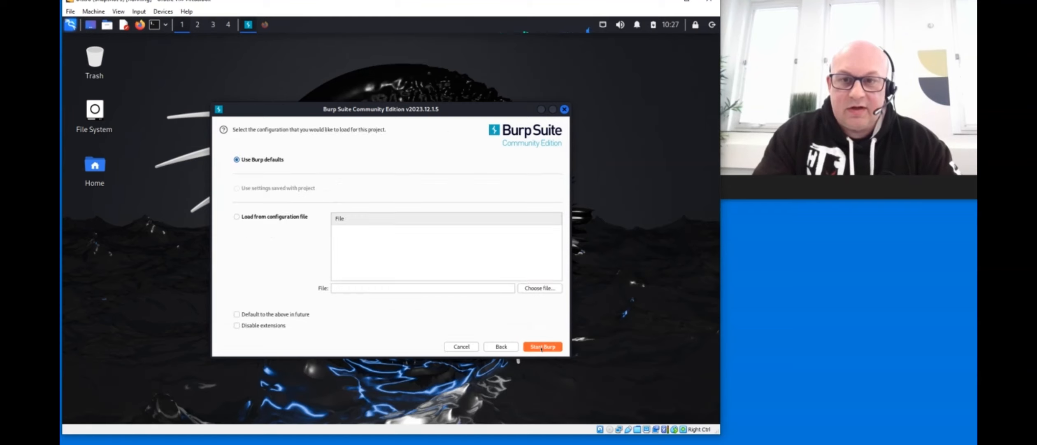
click(541, 348)
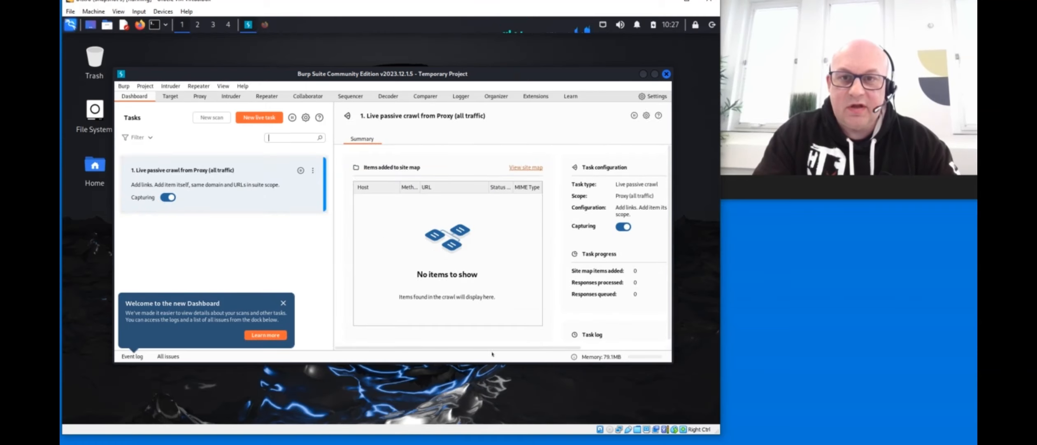
Step: Show the proxy's intercept view, dismiss the dashboard welcome notice and move the Burp Suite window aside to free the desktop
click(195, 93)
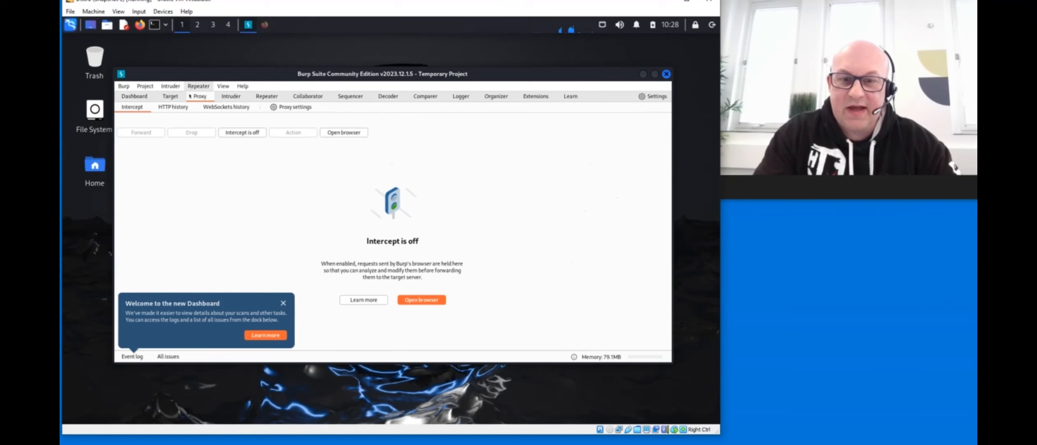
click(283, 303)
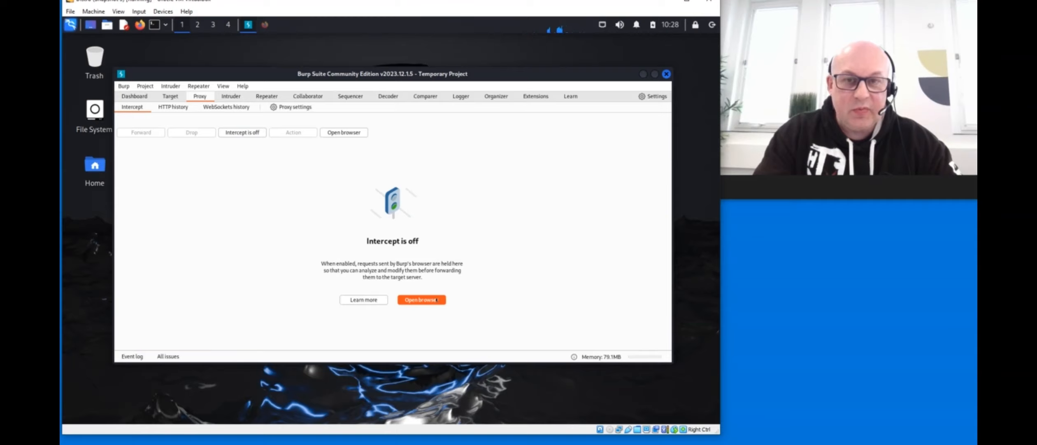
drag(171, 68, 676, 56)
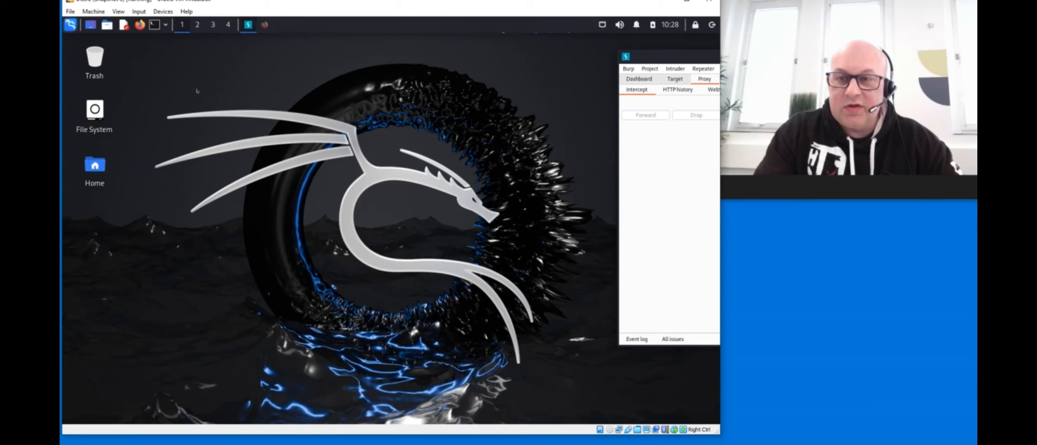
Step: Launch Firefox and open the connection settings from its network settings
click(140, 27)
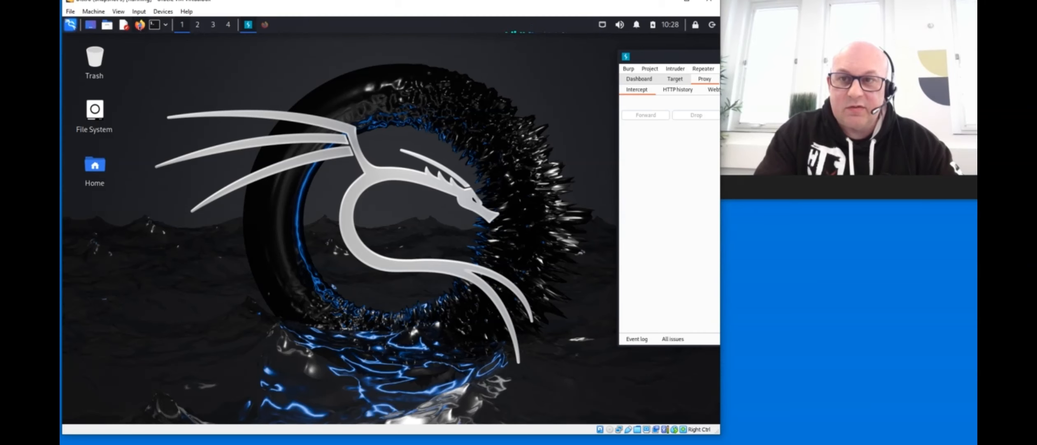
drag(345, 84, 359, 56)
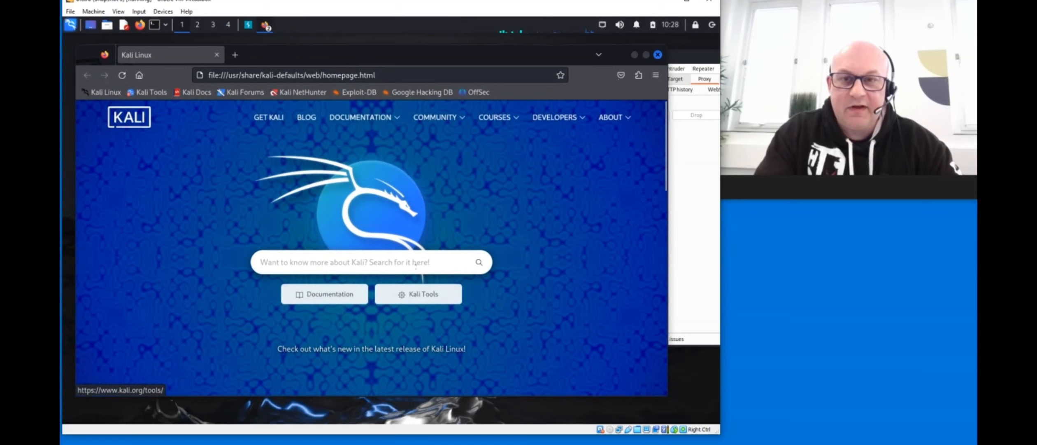
click(655, 75)
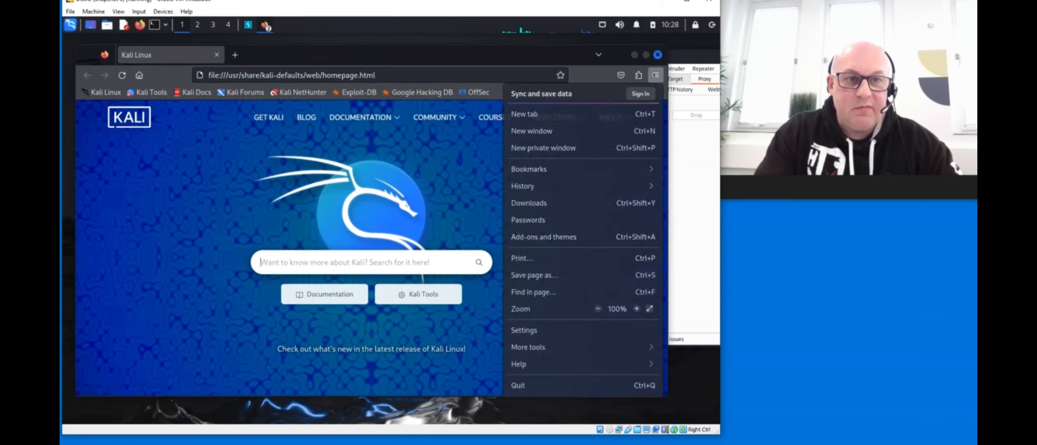
click(551, 329)
scroll(423, 291, down, 20)
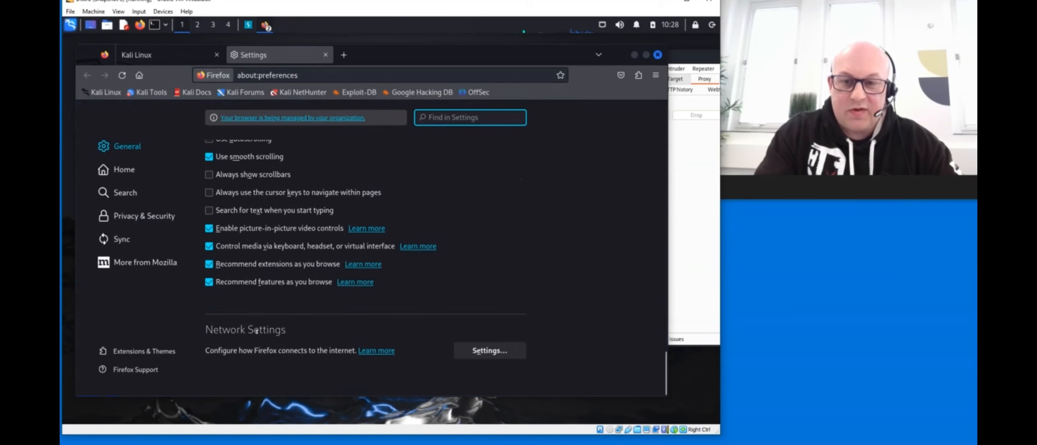
click(499, 351)
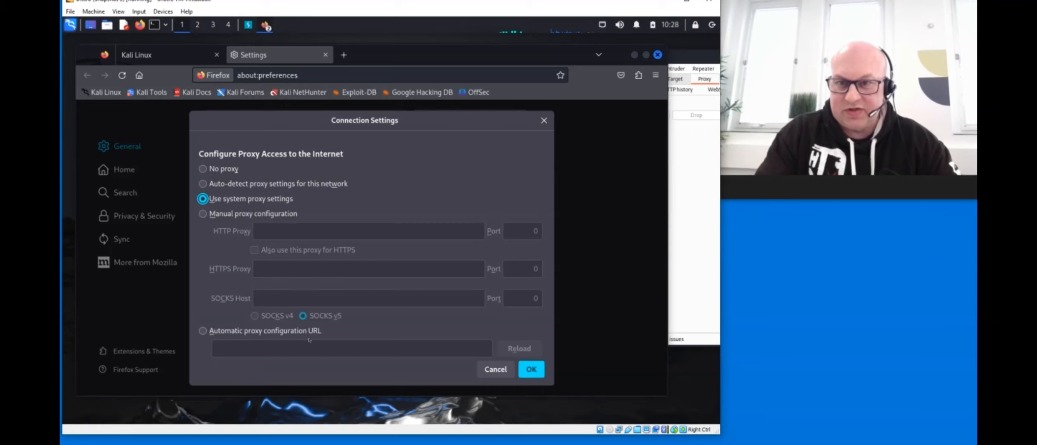
click(222, 169)
click(230, 213)
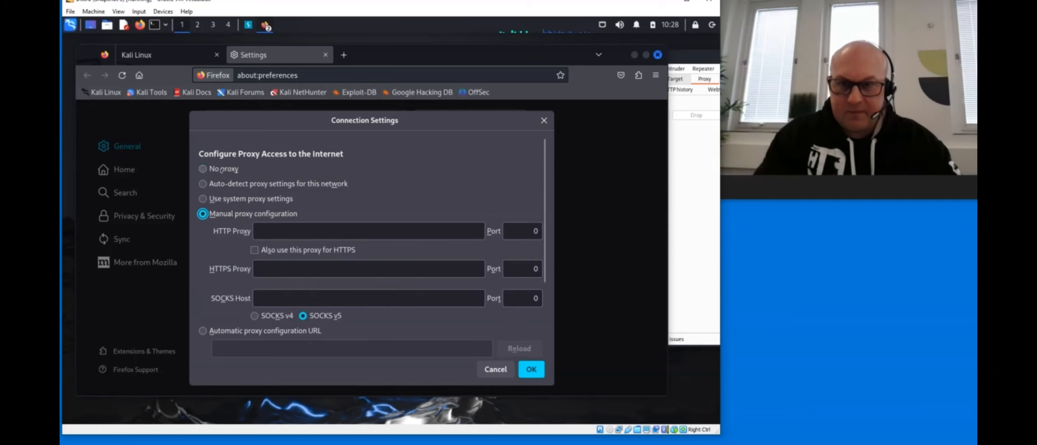
click(224, 169)
click(229, 213)
click(223, 168)
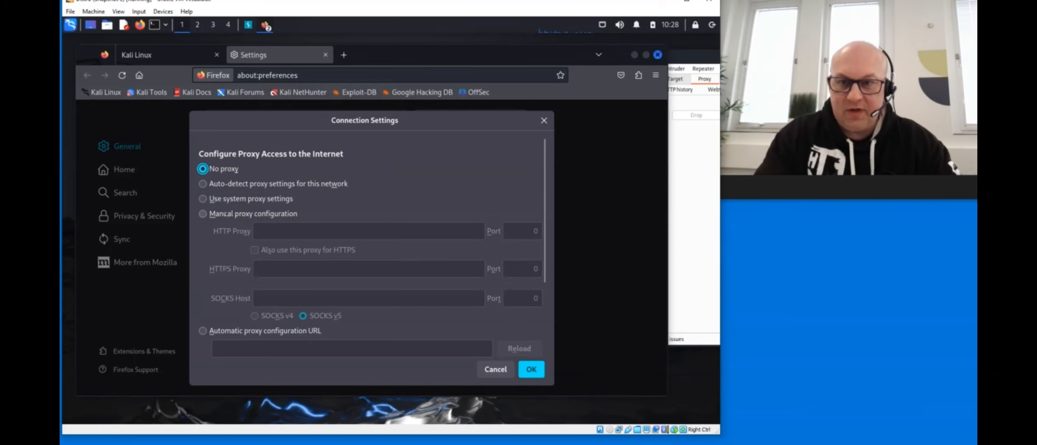
Step: Configure a manual HTTP proxy at 127.0.0.1 with port 8080, use it for HTTPS too, and save the connection settings
click(230, 213)
click(307, 230)
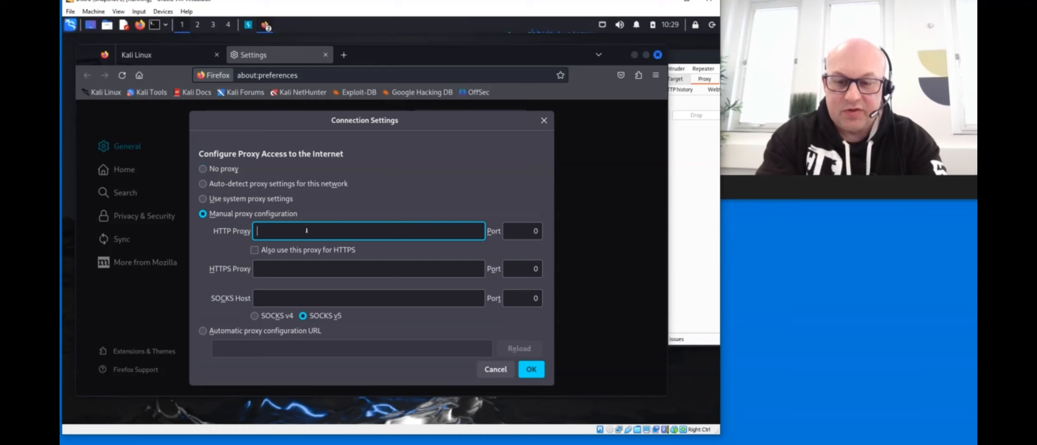
text(127.0.0.1)
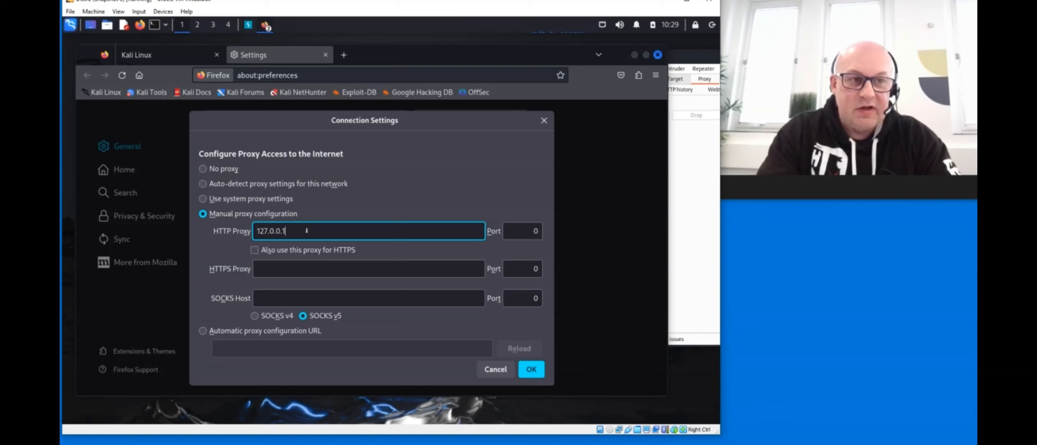
key(Tab)
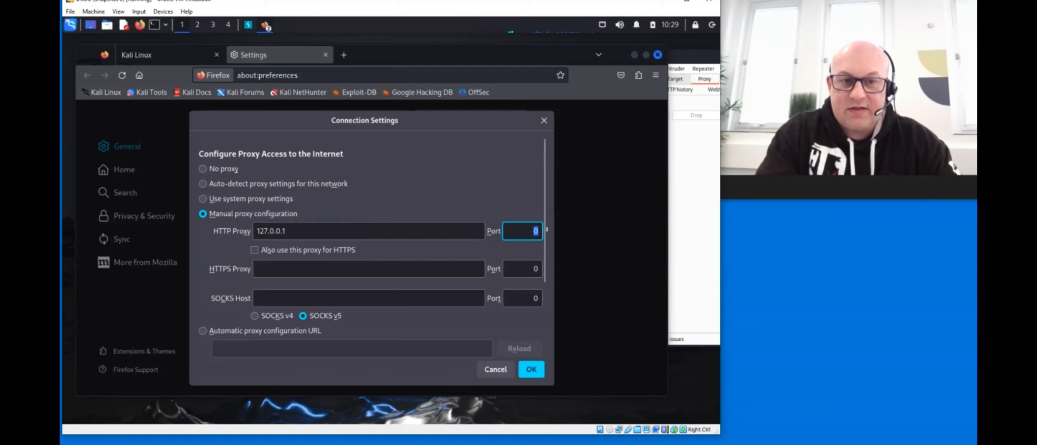
text(8080)
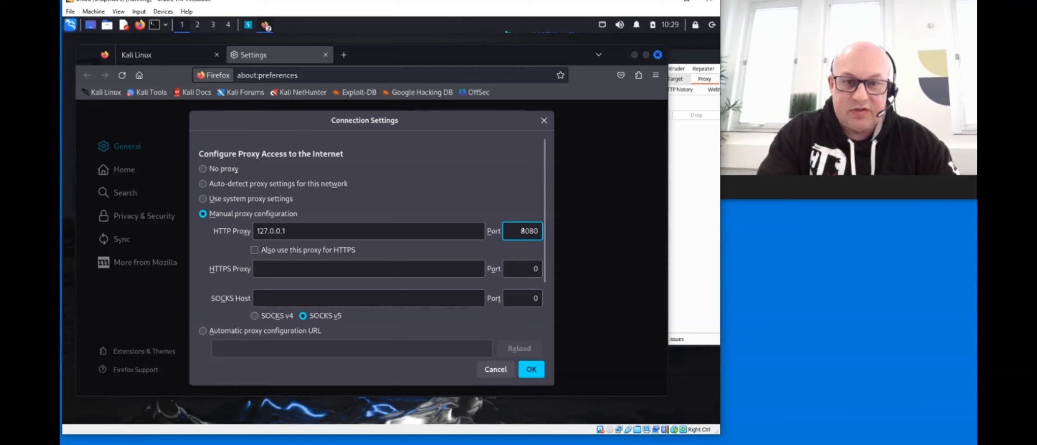
drag(355, 232, 236, 227)
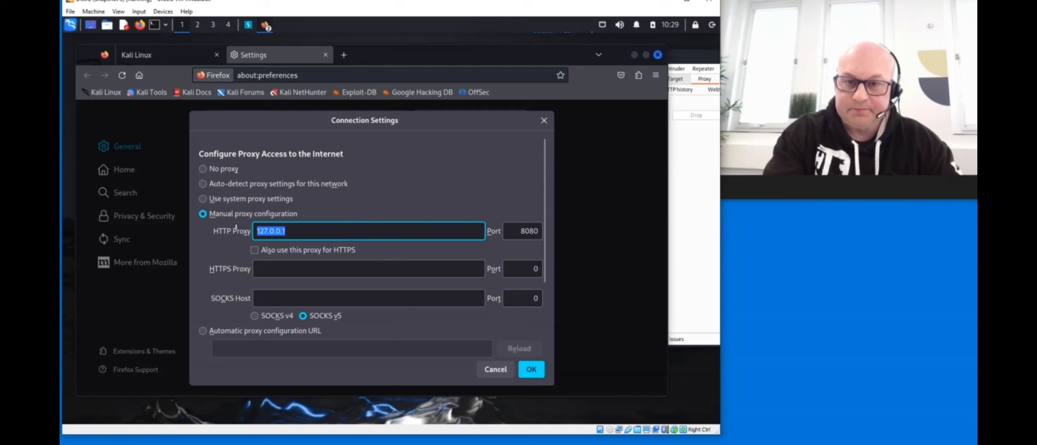
click(252, 250)
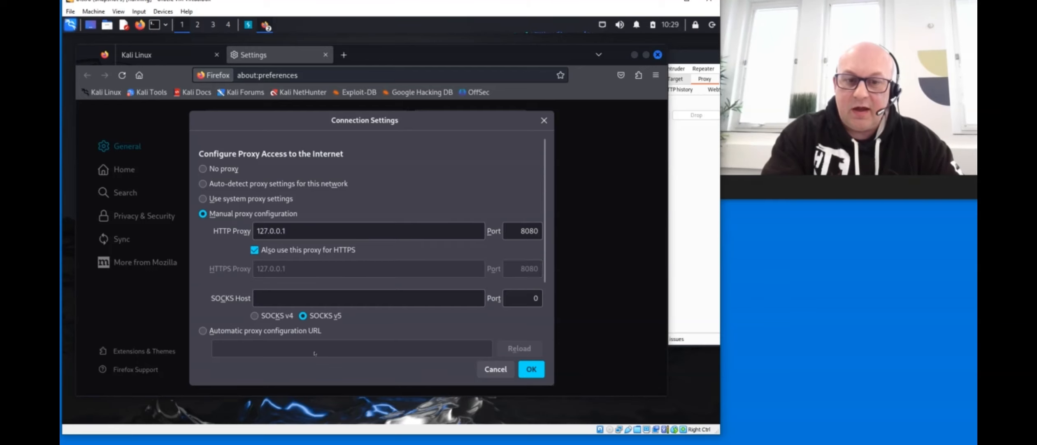
scroll(254, 141, down, 5)
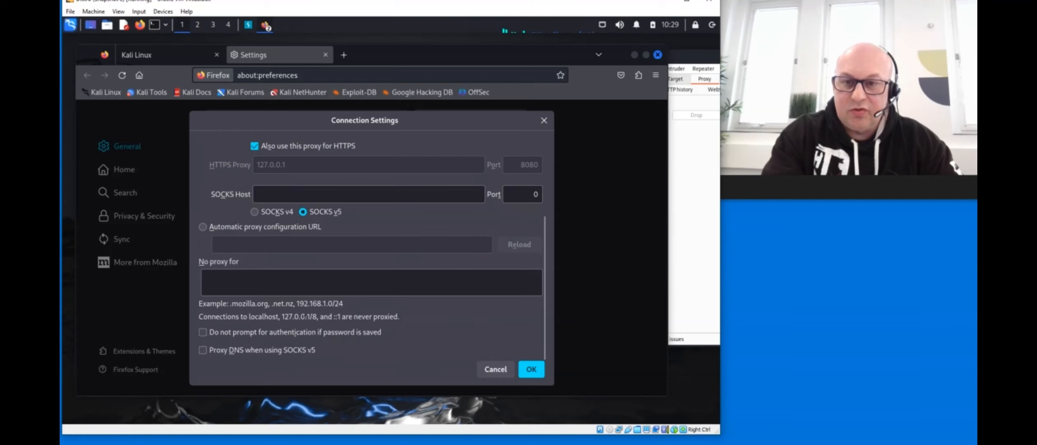
click(528, 368)
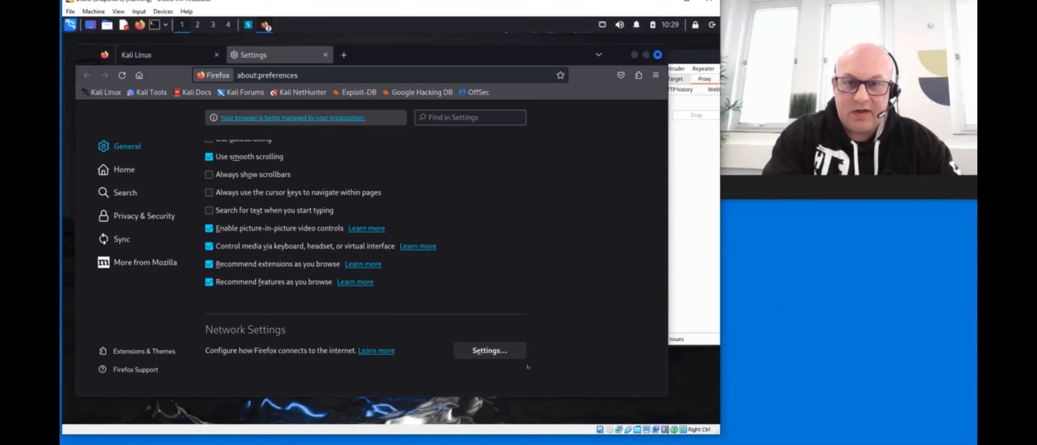
Step: Reopen the connection settings, switch between no proxy and manual proxy configuration, and save with manual selected
click(504, 353)
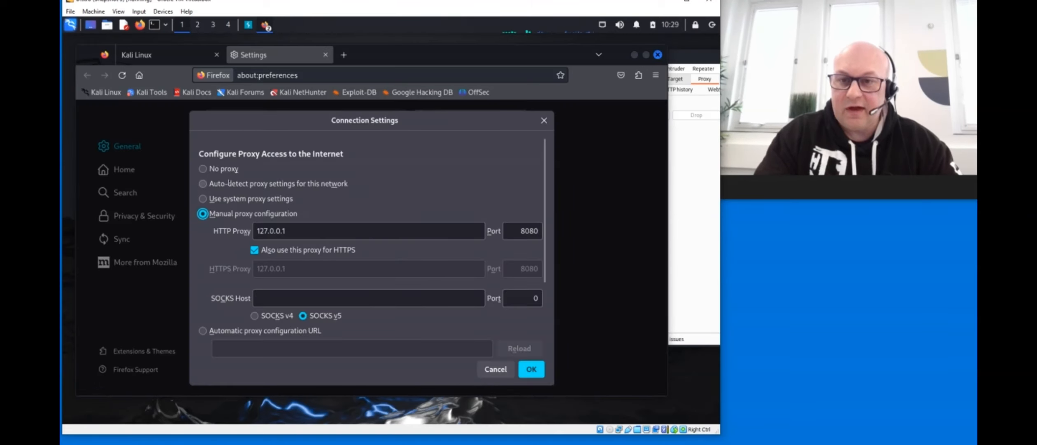
click(218, 169)
click(235, 213)
click(225, 169)
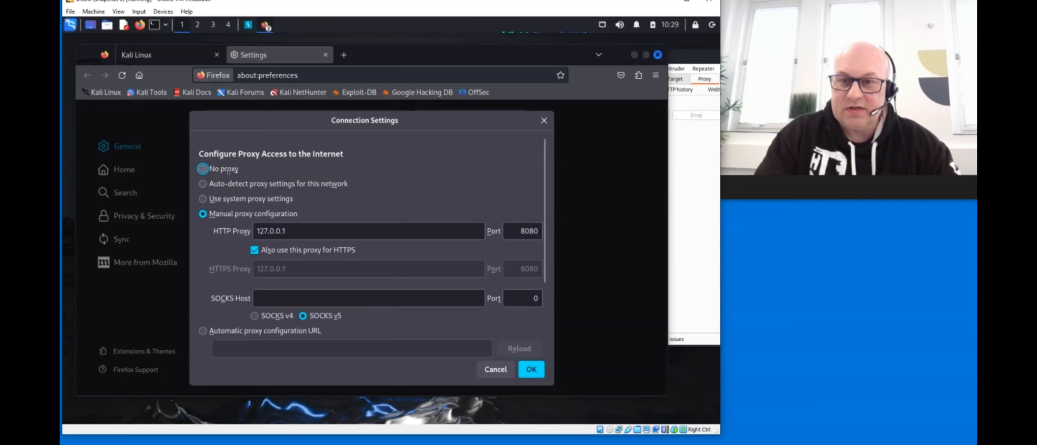
click(237, 216)
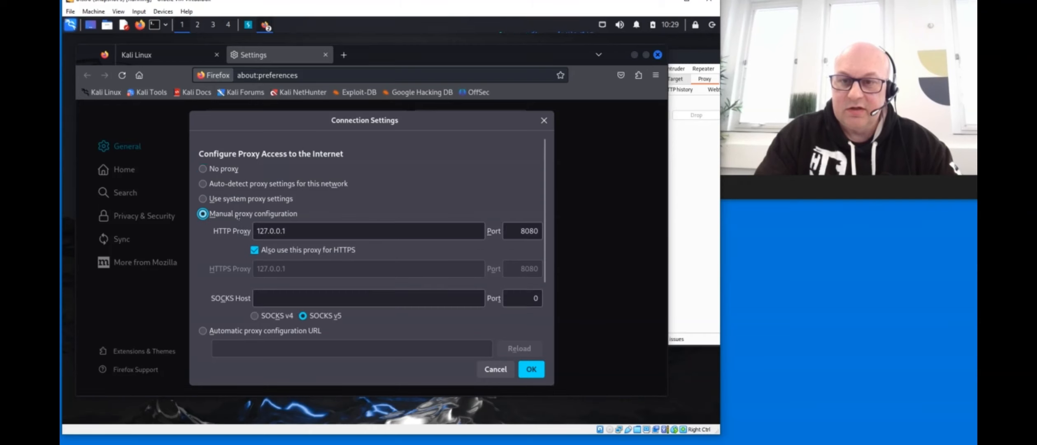
click(531, 369)
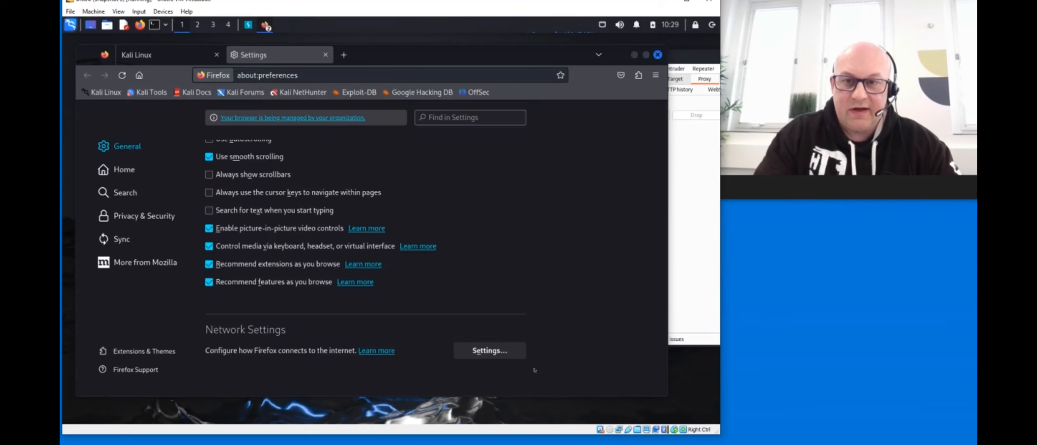
Step: Switch from the Kali Linux homepage to the already open 10.0.2.70 page using the address suggestions
click(176, 58)
click(405, 81)
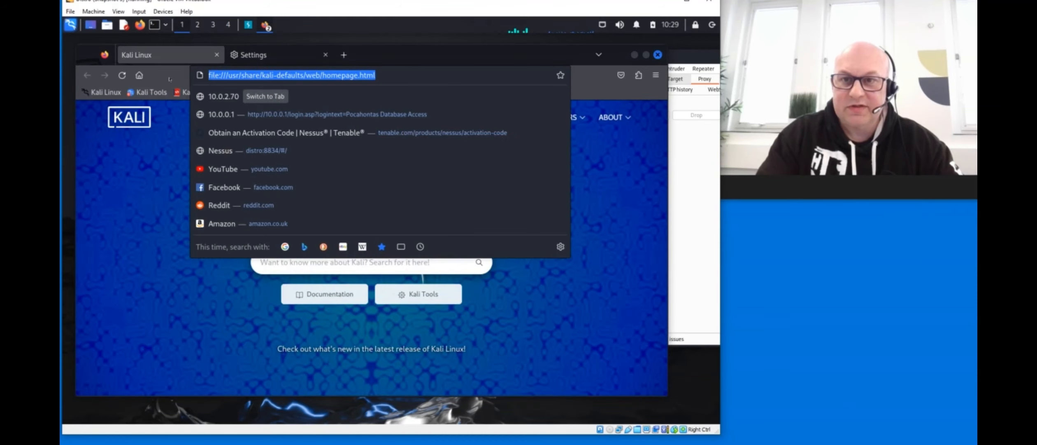
click(216, 96)
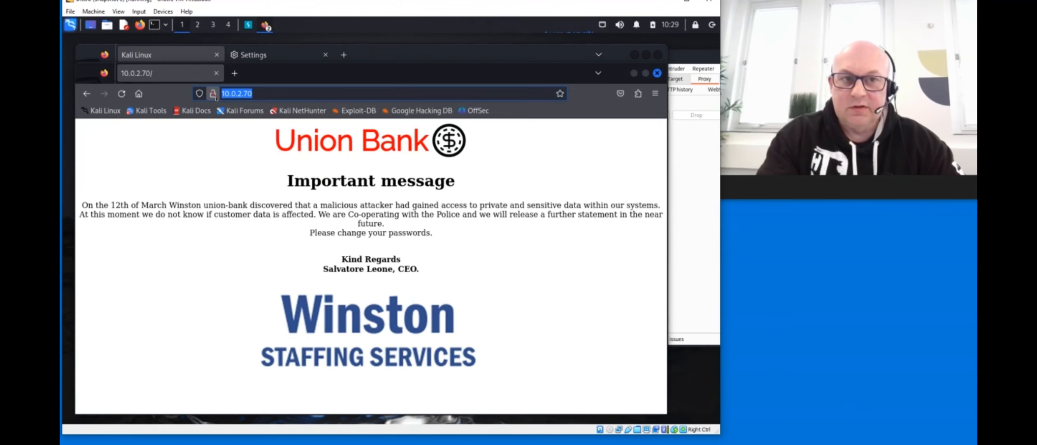
Step: Turn on interception in Burp Suite, reload the 10.0.2.70 page in Firefox and highlight the captured GET request
drag(691, 60, 432, 59)
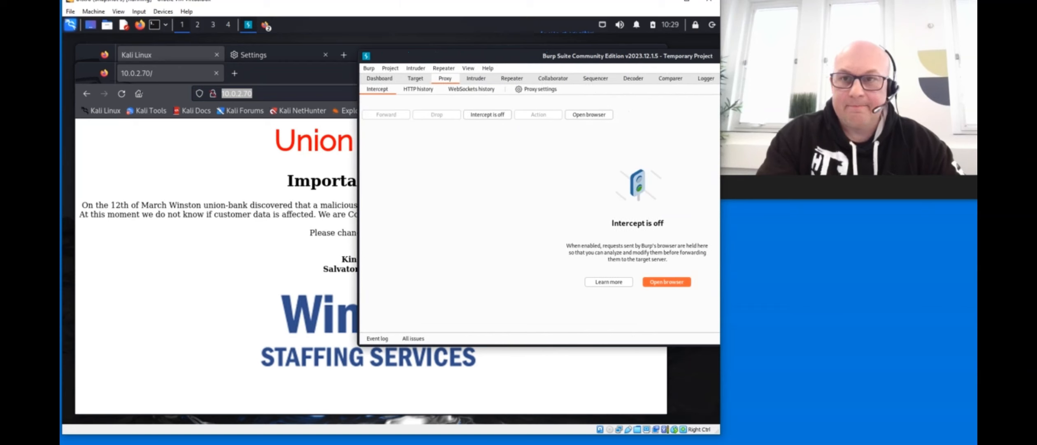
click(487, 114)
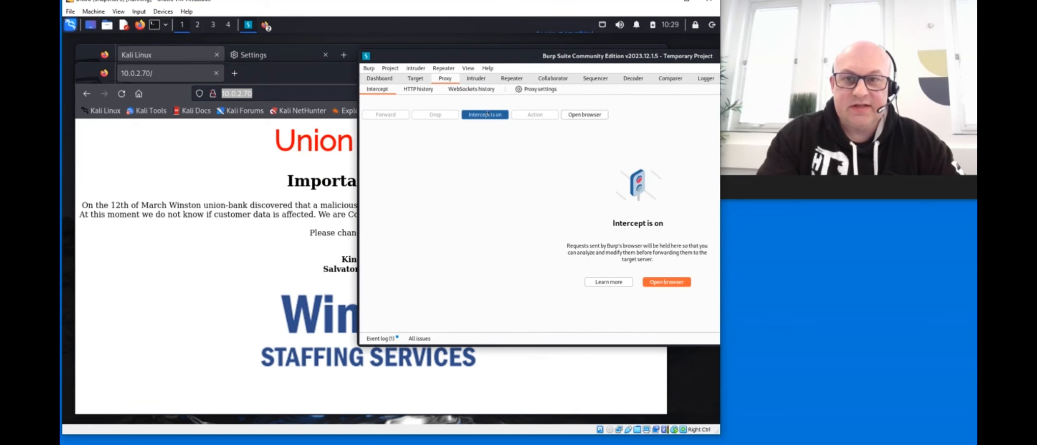
click(122, 94)
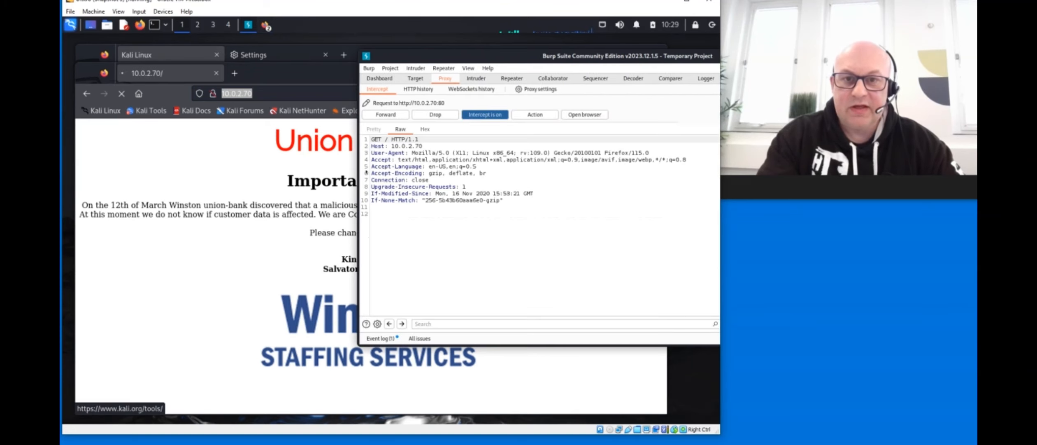
drag(372, 139, 540, 197)
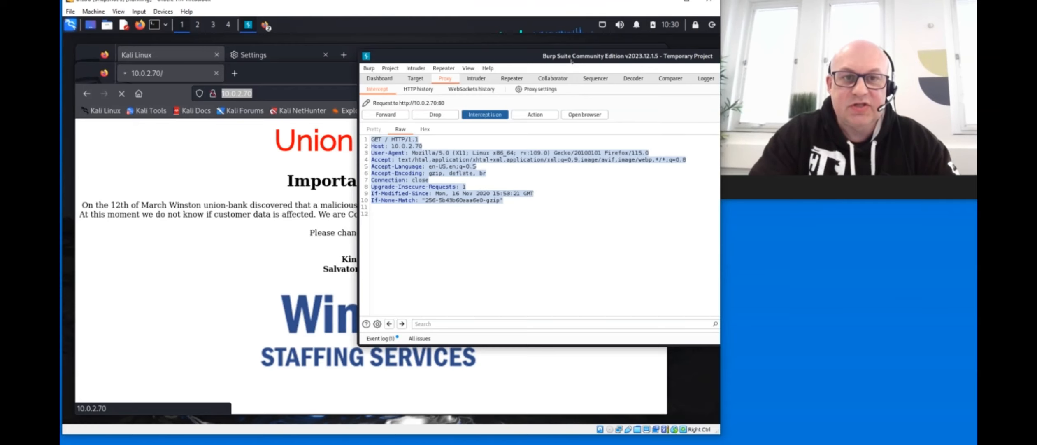
Step: Turn off interception in Burp Suite and exit the program, agreeing to close all of its windows
drag(596, 55, 563, 49)
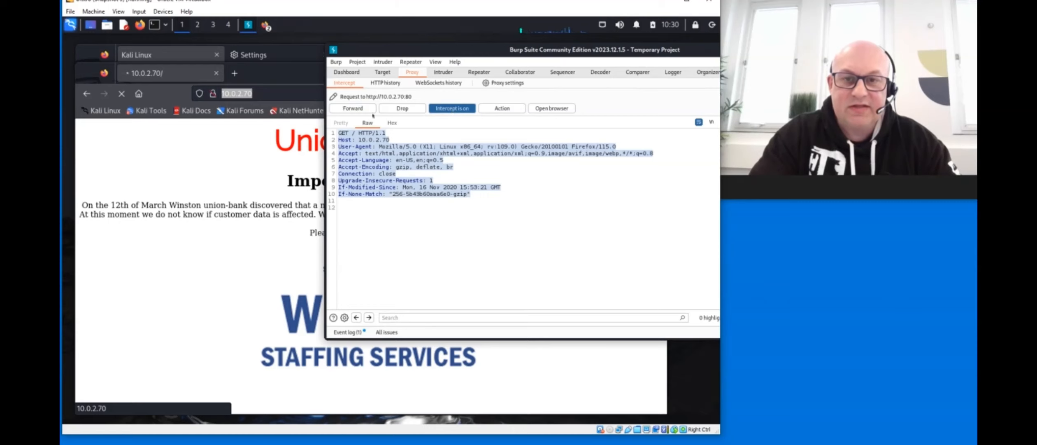
click(453, 109)
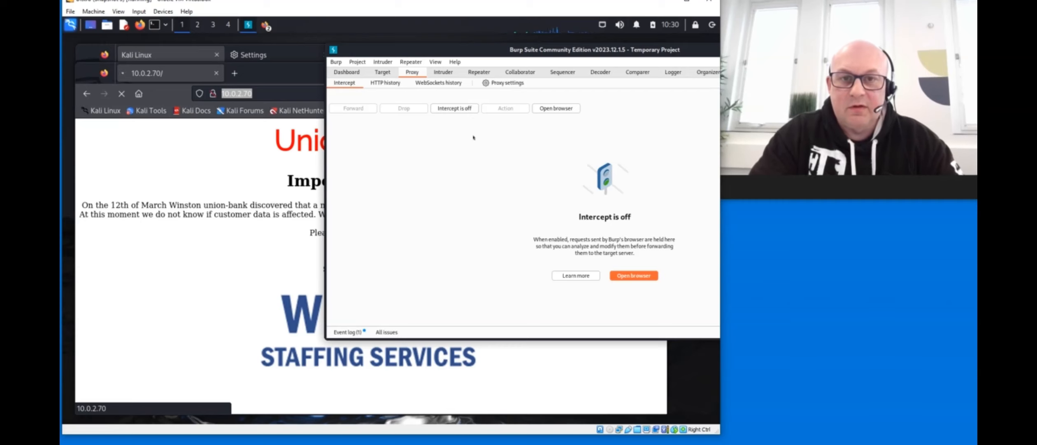
drag(476, 54, 270, 71)
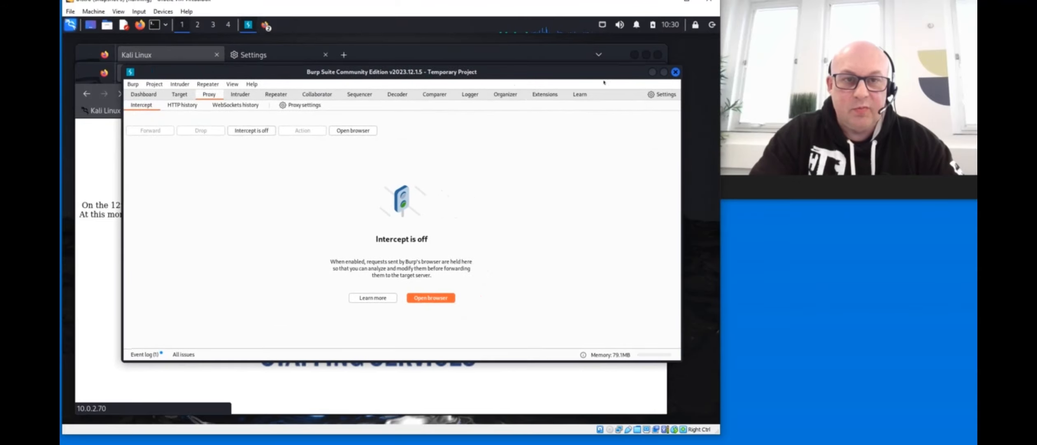
click(675, 72)
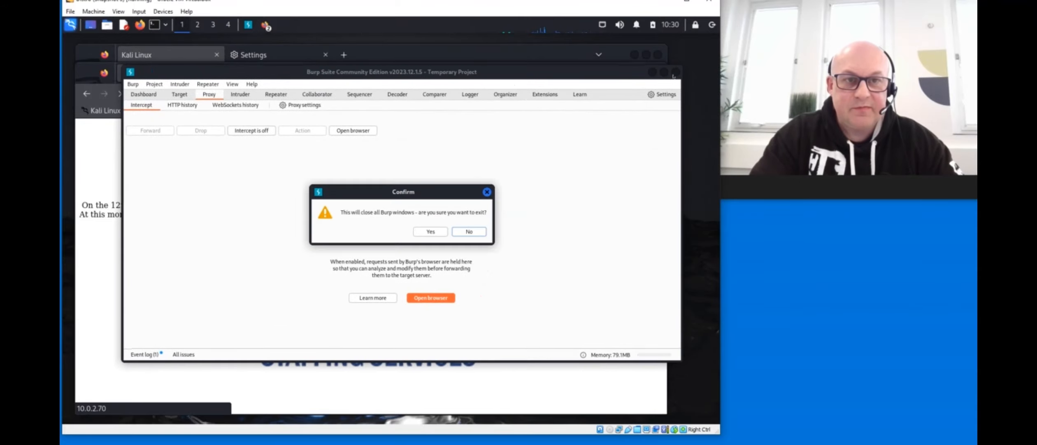
click(441, 233)
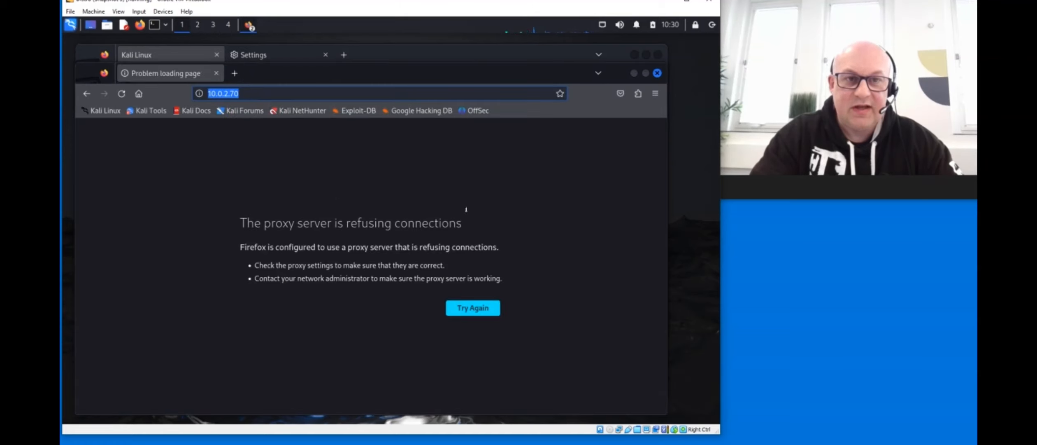
Step: Set Firefox's connection settings to no proxy and save them
click(655, 93)
click(535, 348)
scroll(505, 297, down, 10)
scroll(505, 298, down, 5)
click(489, 350)
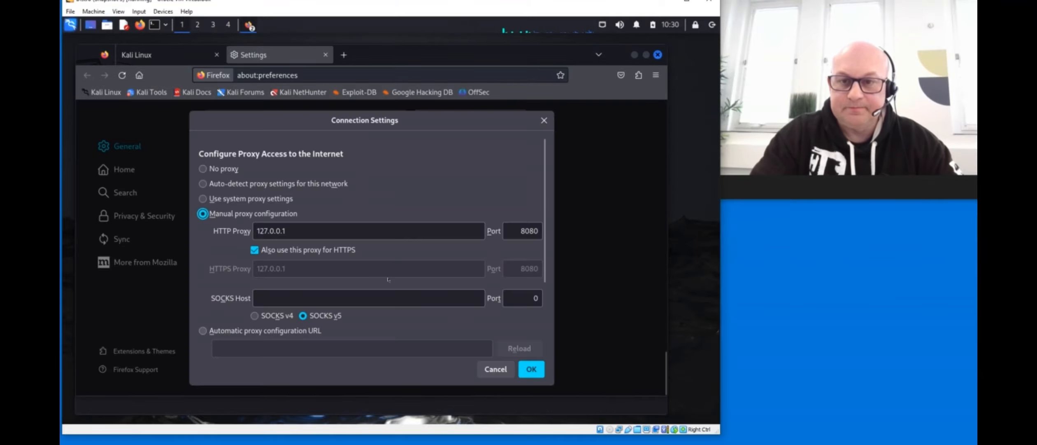
click(202, 168)
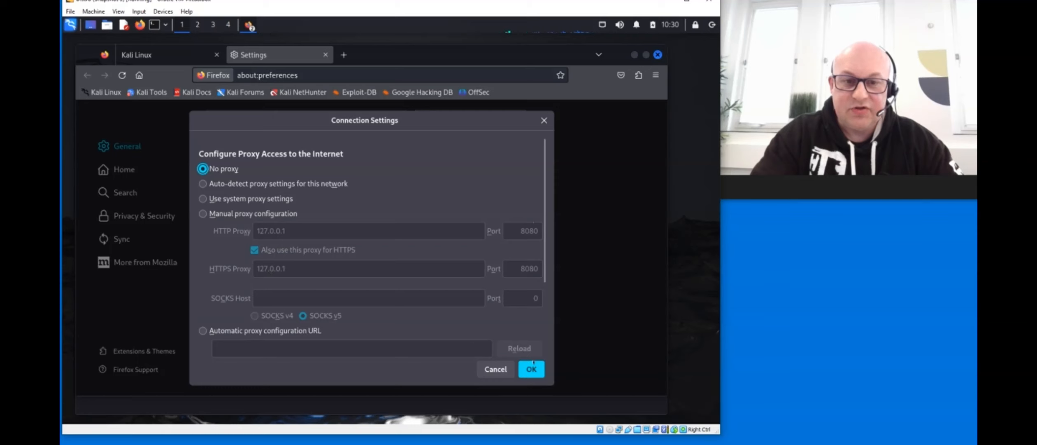
click(535, 371)
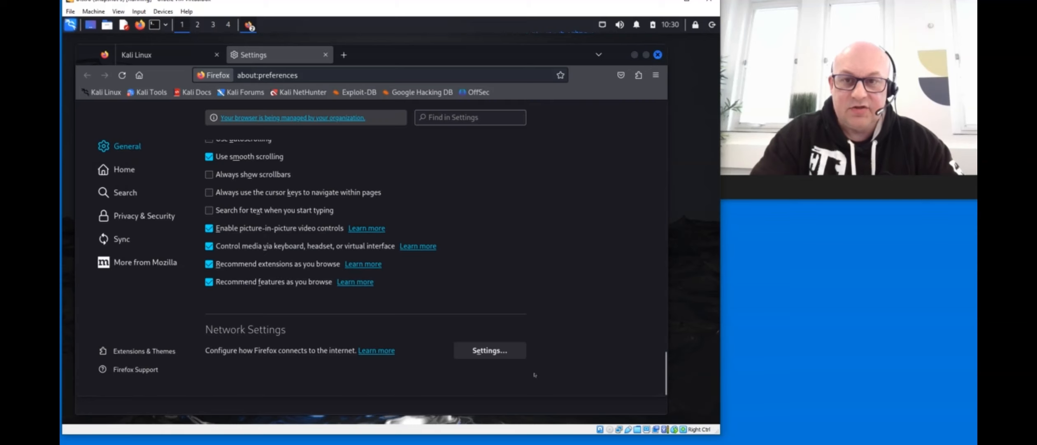
Step: Return from the settings page to the already open 10.0.2.70 page and reload it without the proxy
click(173, 53)
click(267, 55)
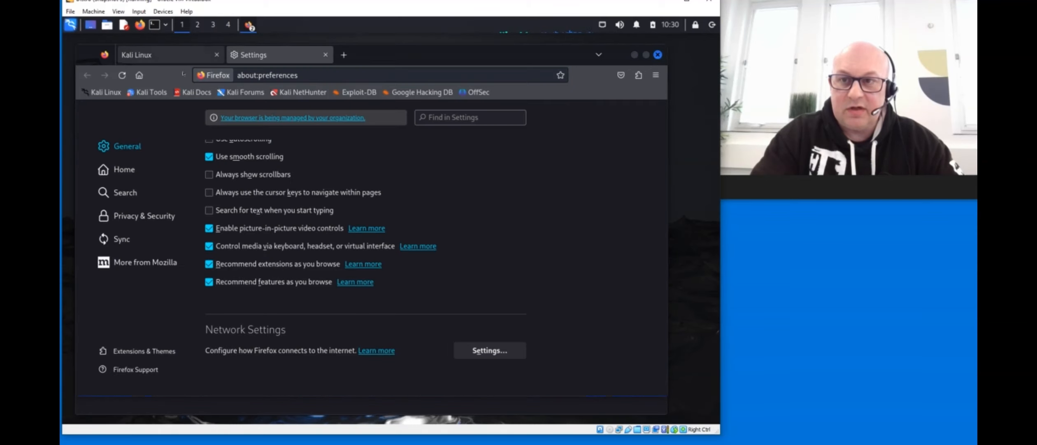
click(137, 57)
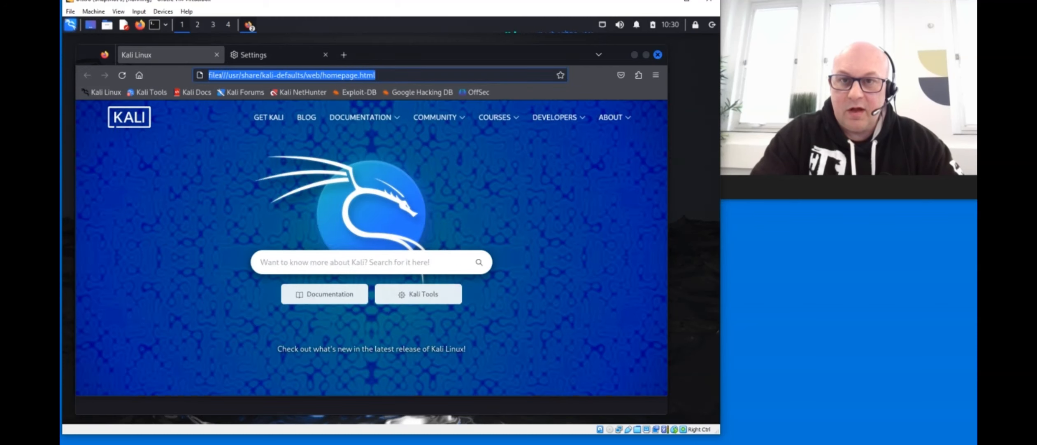
key(ctrl+Tab)
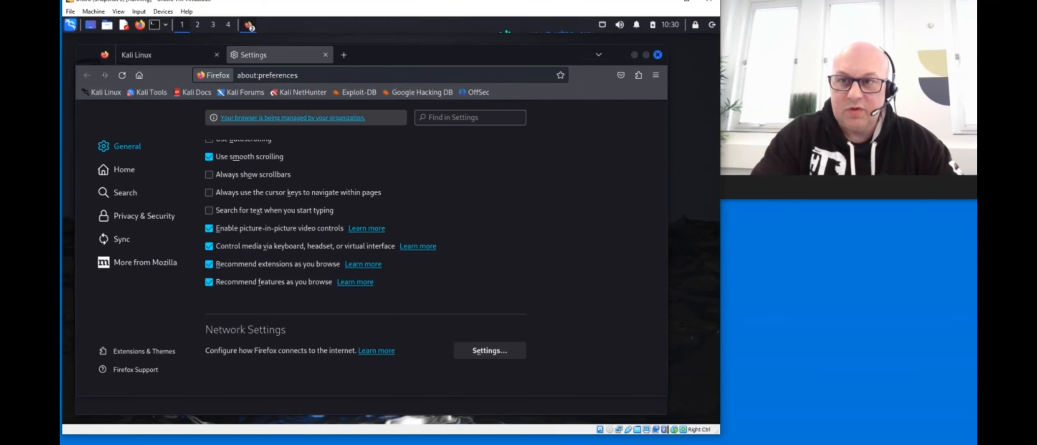
click(246, 76)
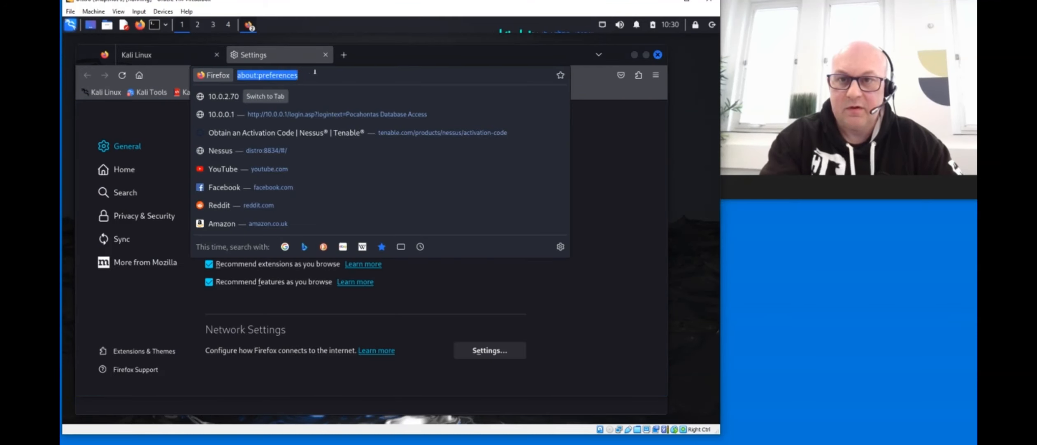
click(228, 95)
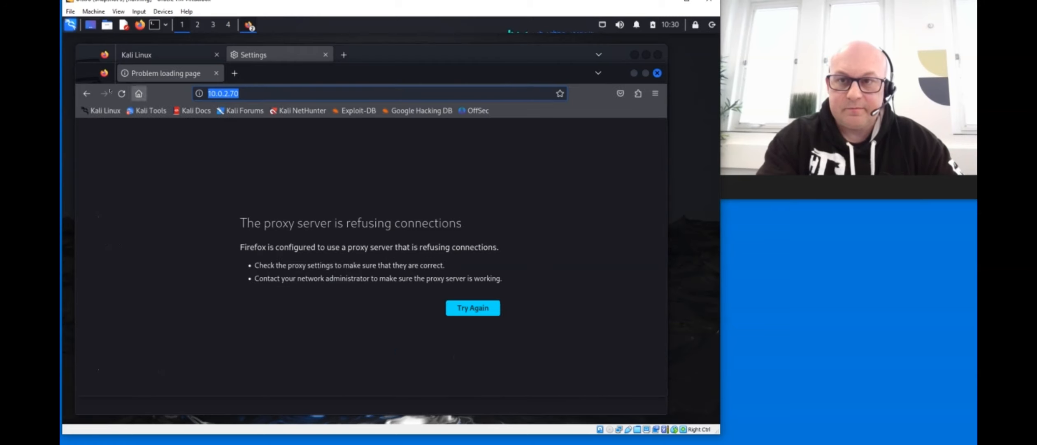
click(121, 94)
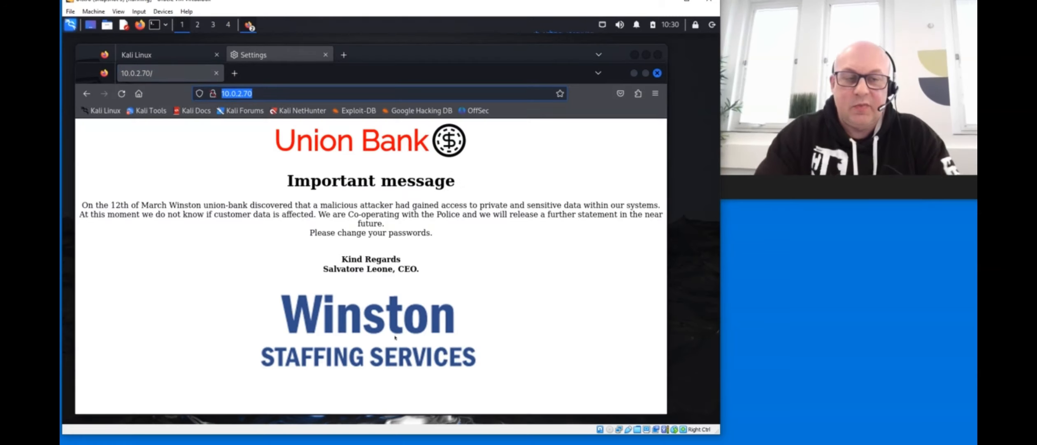
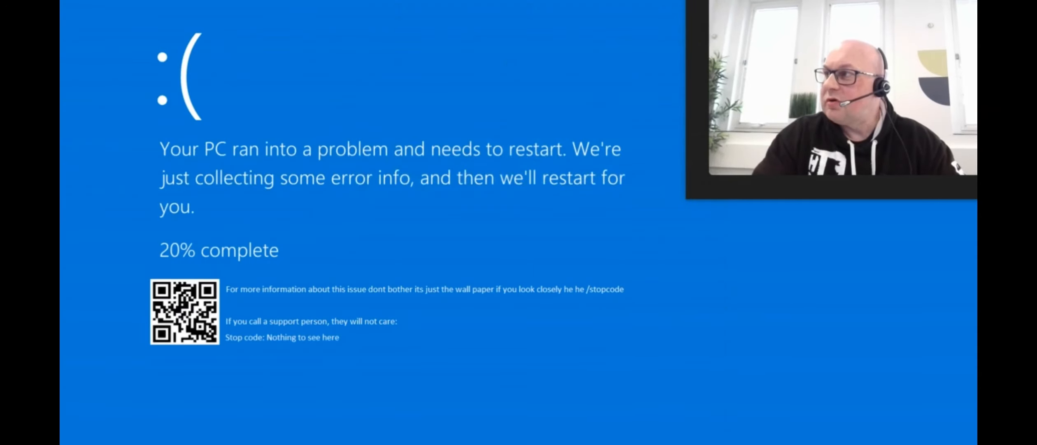
Step: Switch to the host browser's PortSwigger page, open the Web Security Academy and look through its learning materials and labs
drag(60, 173, 477, 37)
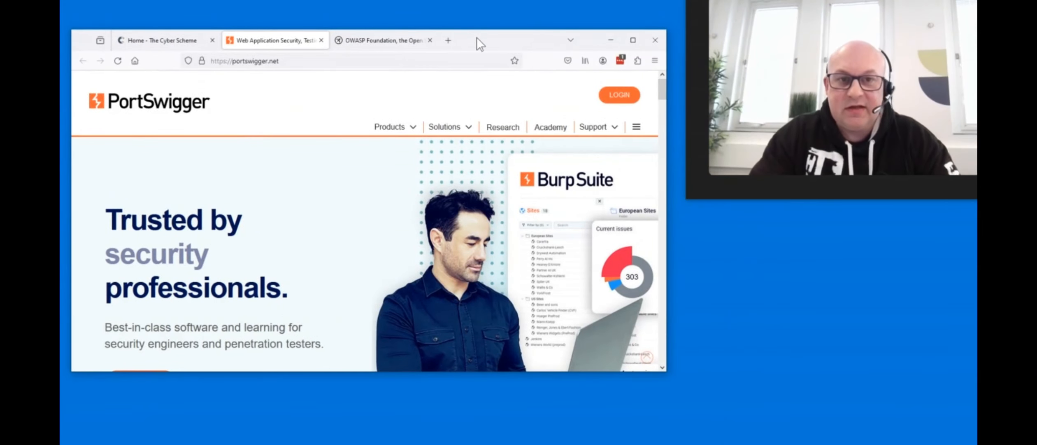
drag(477, 37, 477, 28)
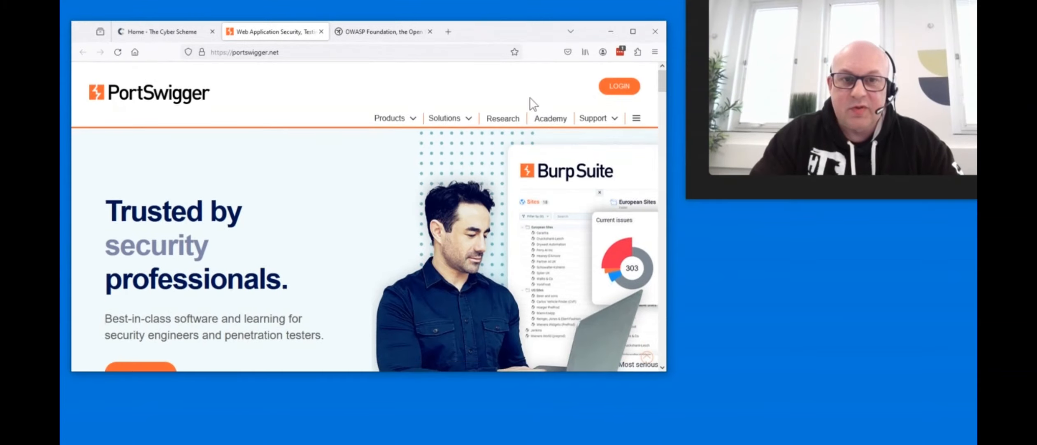
click(547, 118)
scroll(498, 197, down, 5)
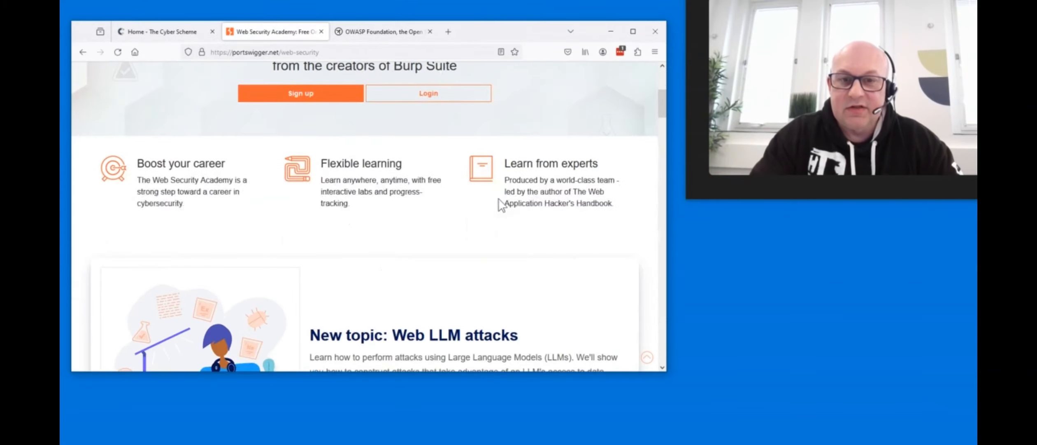
scroll(498, 204, down, 10)
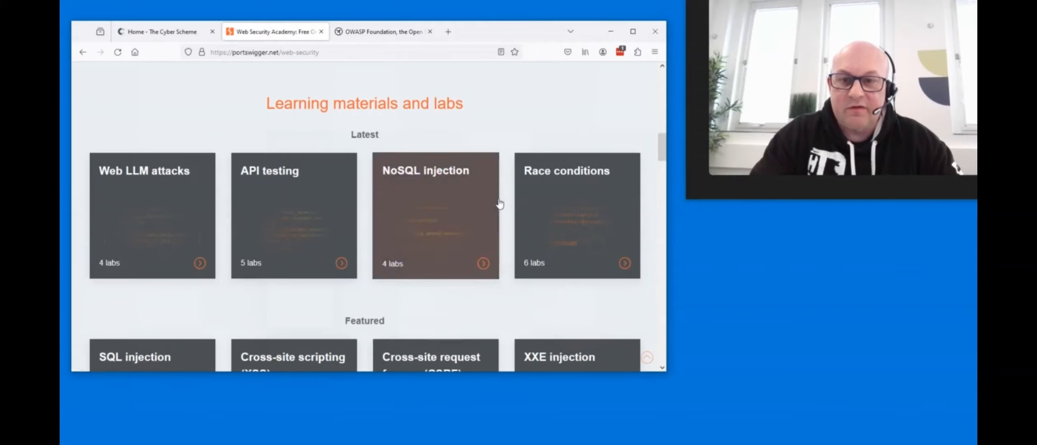
scroll(531, 240, down, 5)
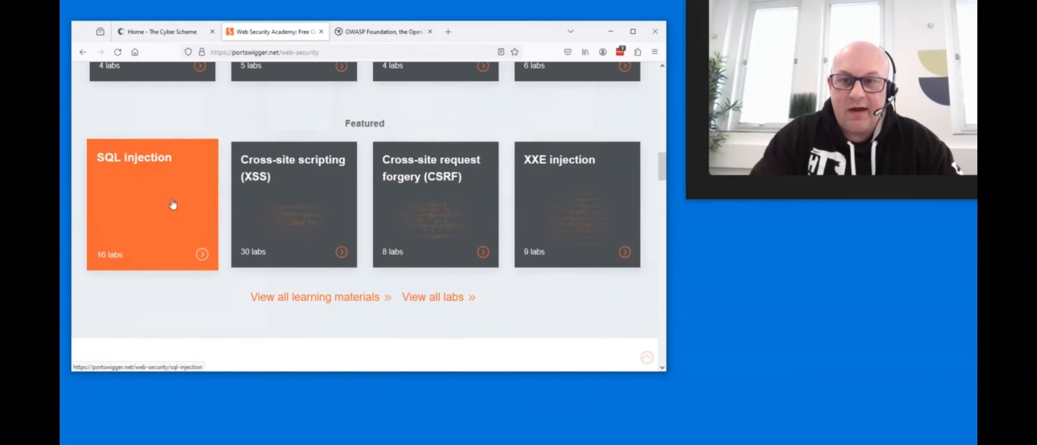
scroll(622, 242, up, 20)
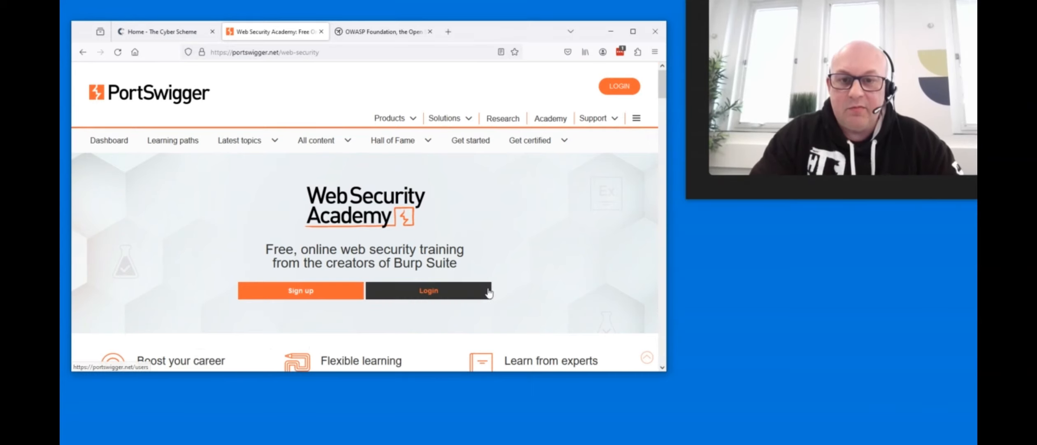
Step: View the already open OWASP Foundation homepage and The Cyber Scheme homepage
click(389, 32)
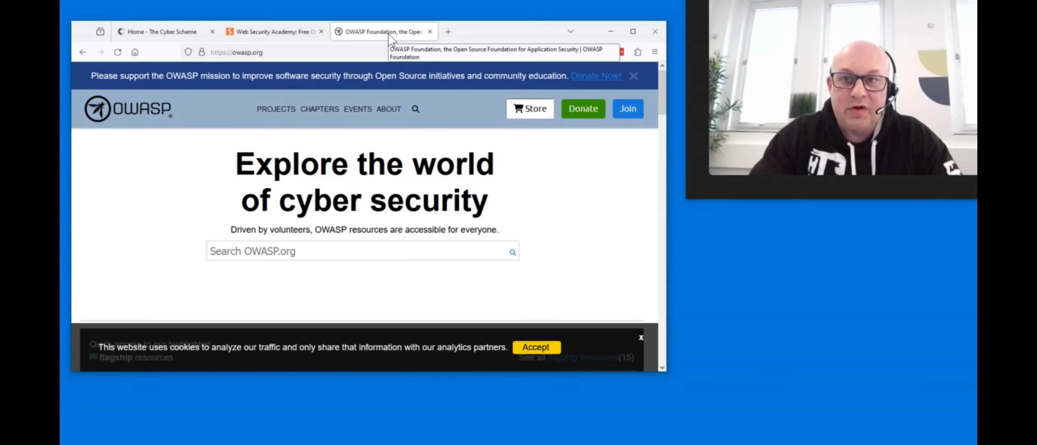
click(188, 32)
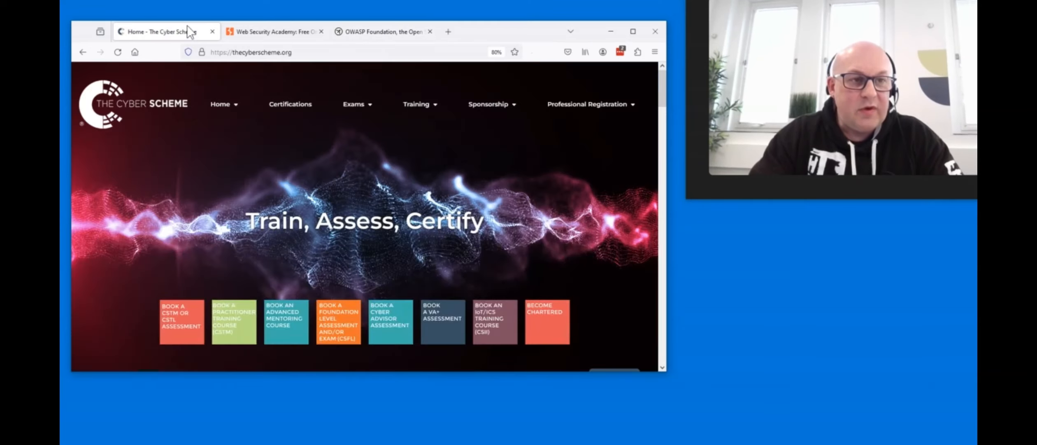